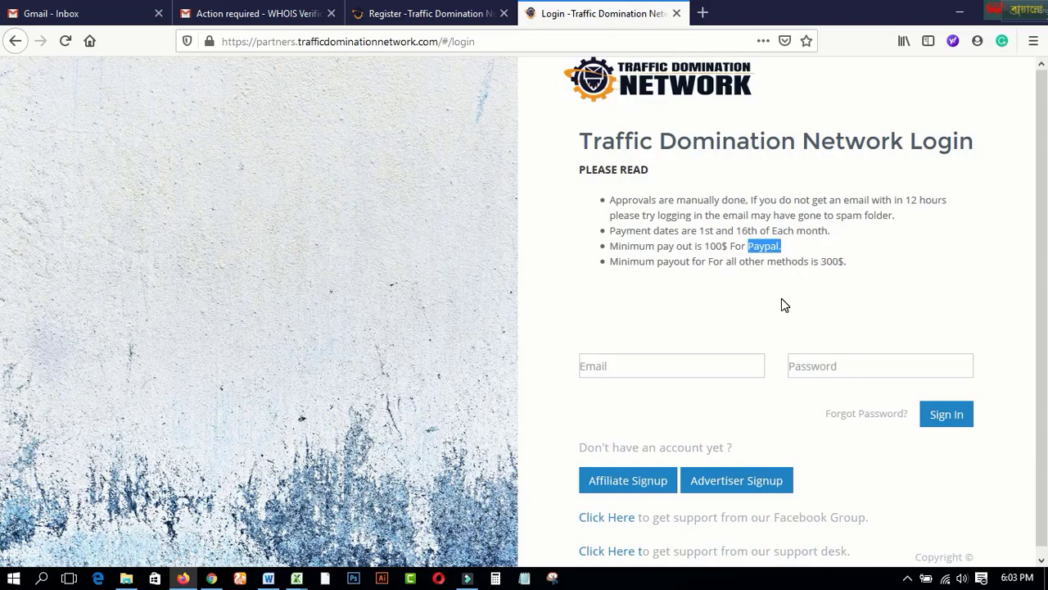
# Step: Open the affiliate signup form and examine its account, user and additional question fields through to the signup option
pyautogui.scroll(-1, 782, 305)
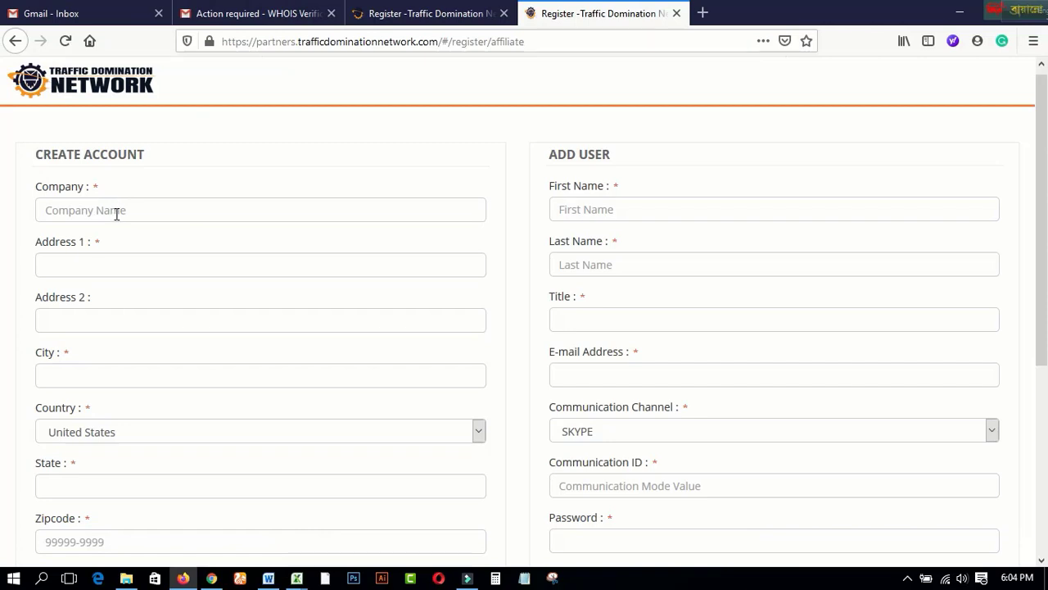
pyautogui.click(108, 263)
pyautogui.scroll(-2, 94, 374)
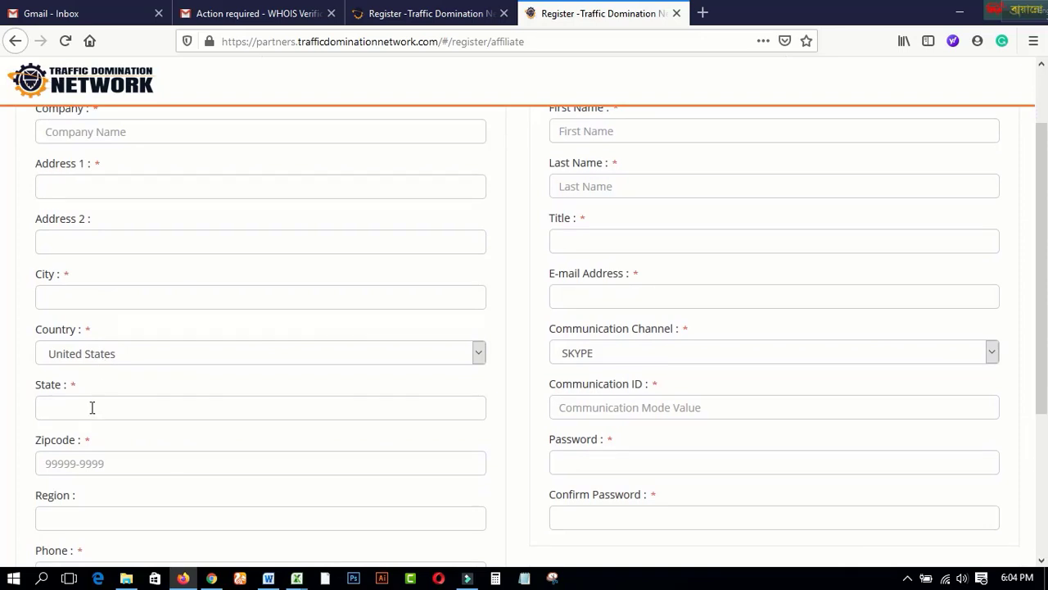
pyautogui.scroll(-2, 101, 461)
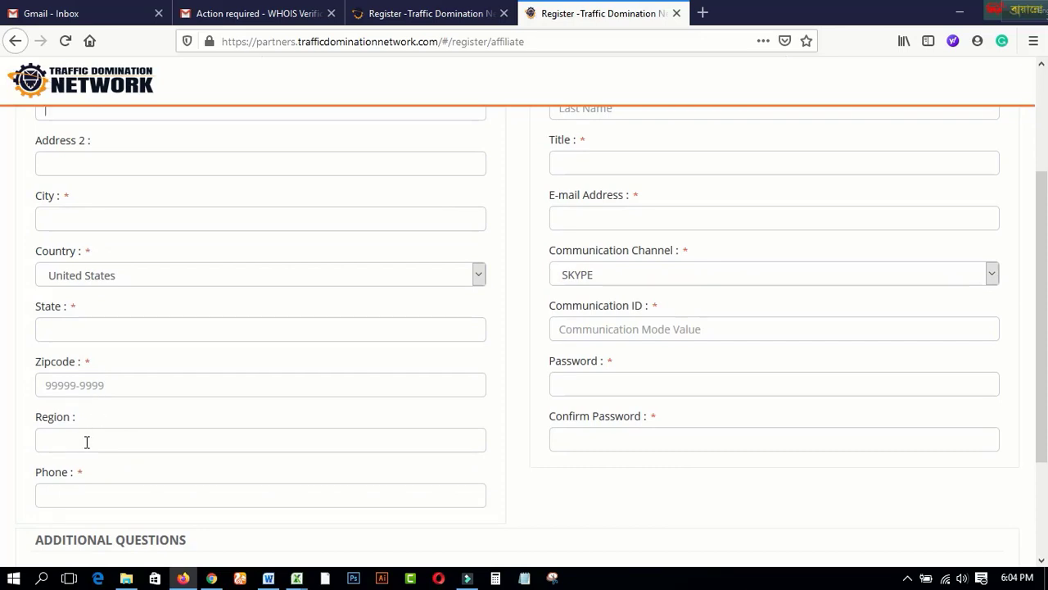
pyautogui.scroll(-4, 197, 483)
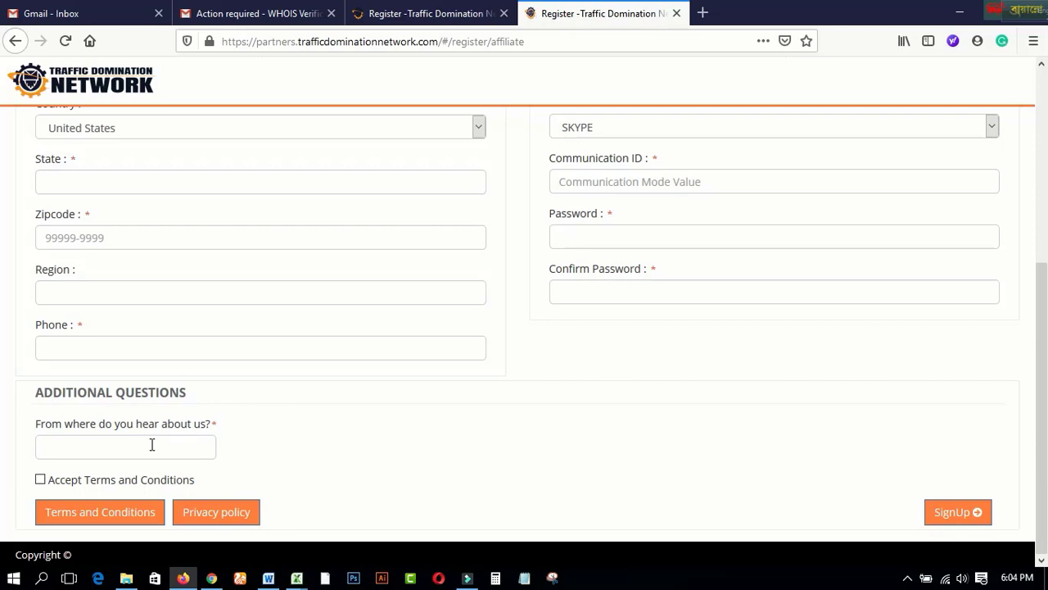
pyautogui.click(954, 514)
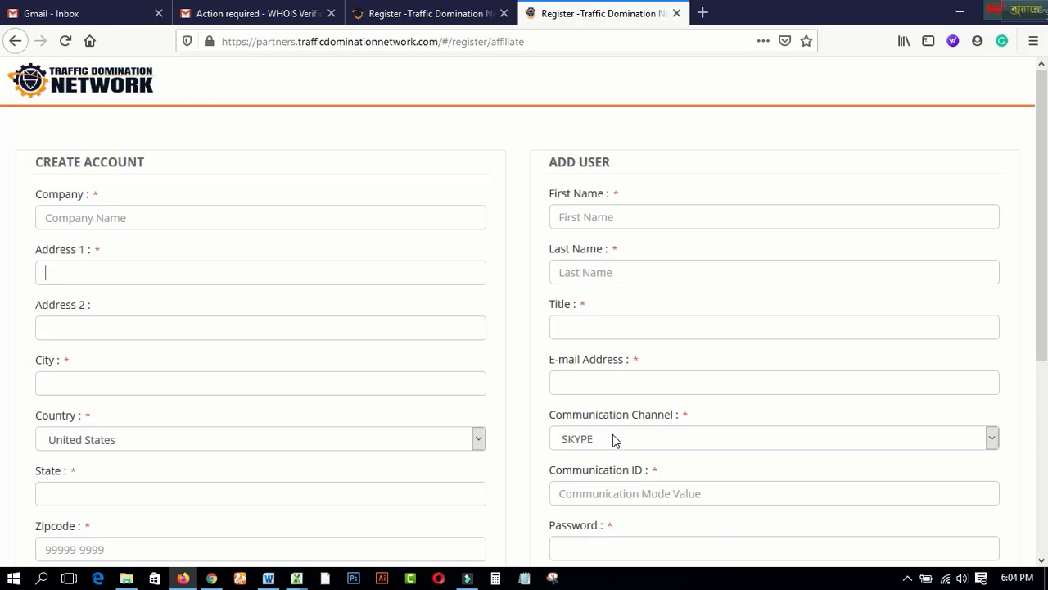
pyautogui.scroll(-2, 612, 434)
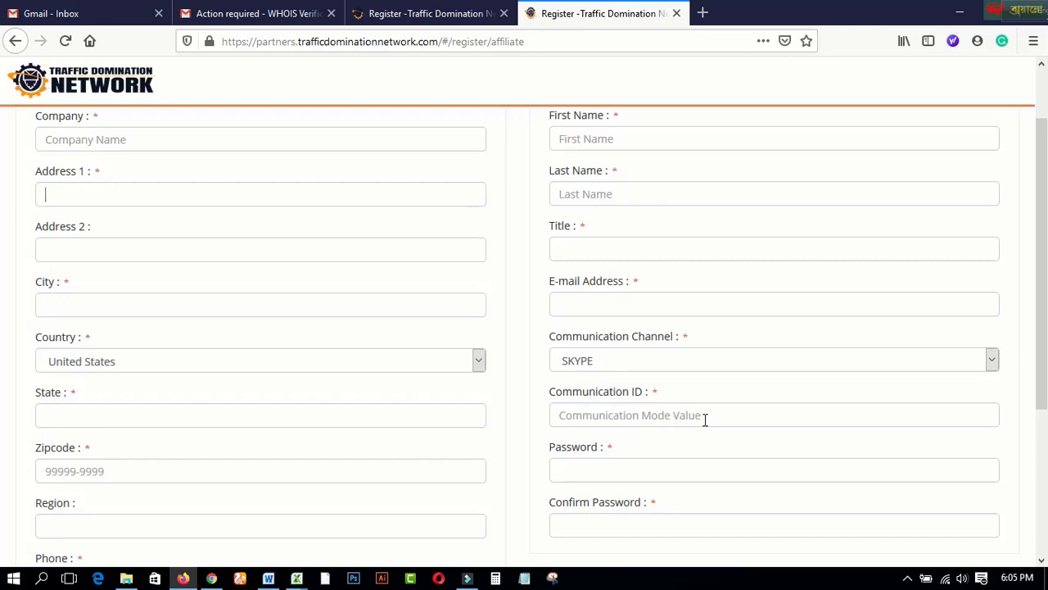
pyautogui.scroll(-3, 628, 468)
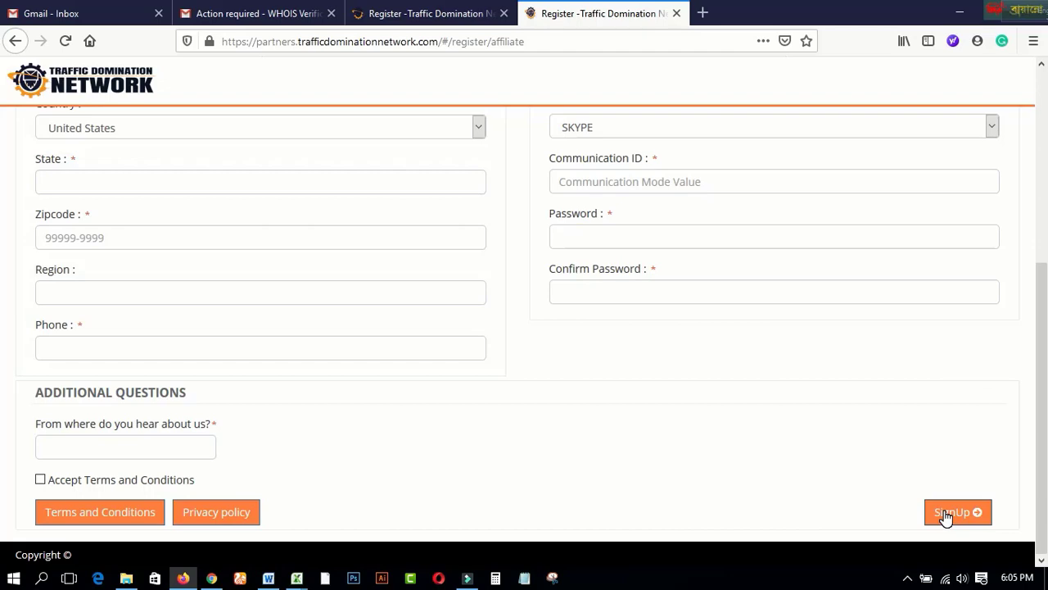
# Step: Switch to Gmail in Chrome and check the approval time in the "Thanks for signing up with us." email
pyautogui.click(211, 578)
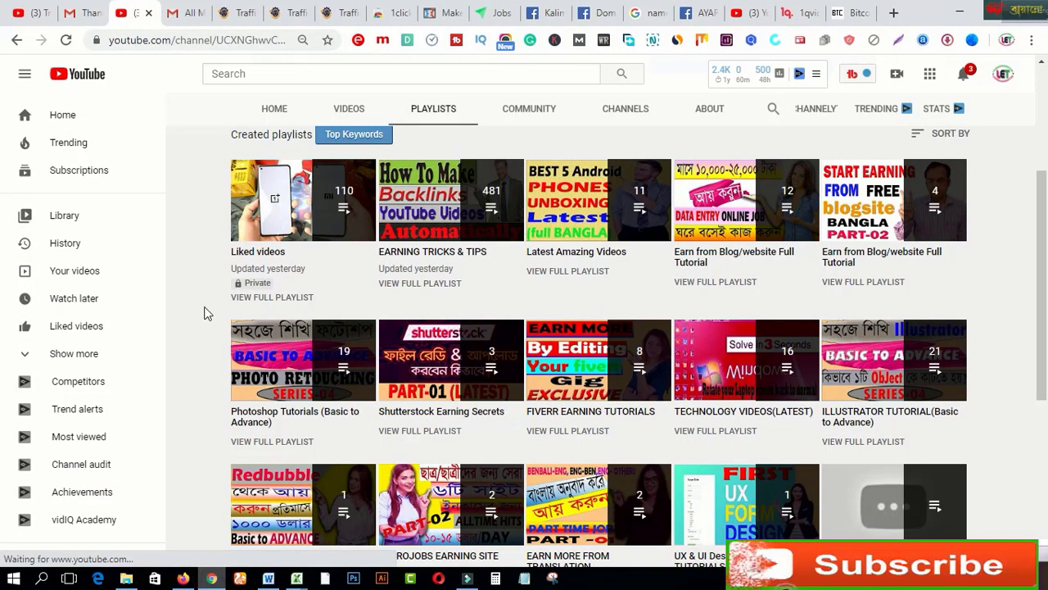
pyautogui.click(191, 16)
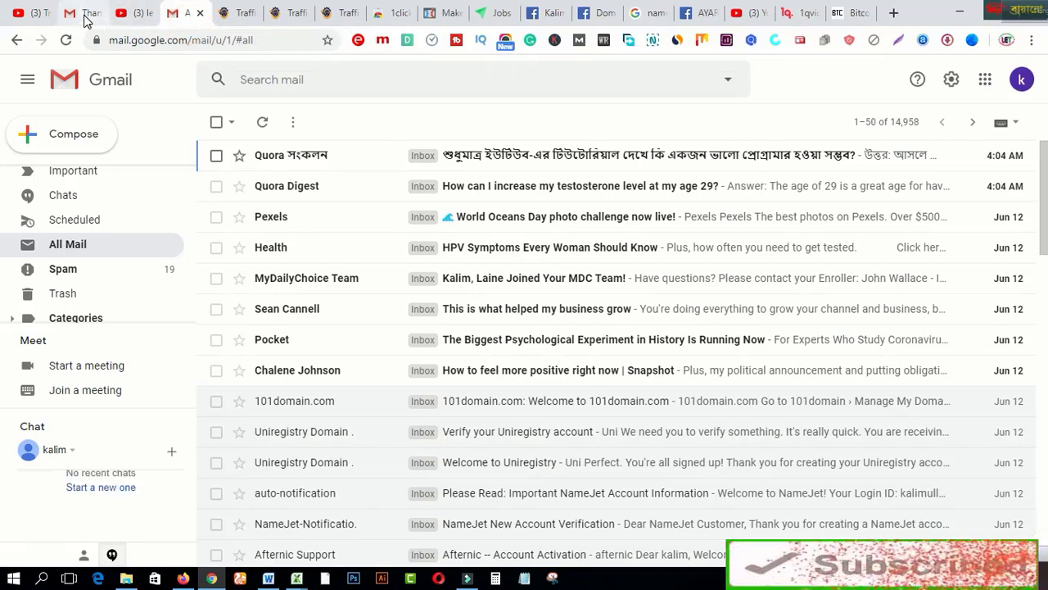
pyautogui.click(87, 15)
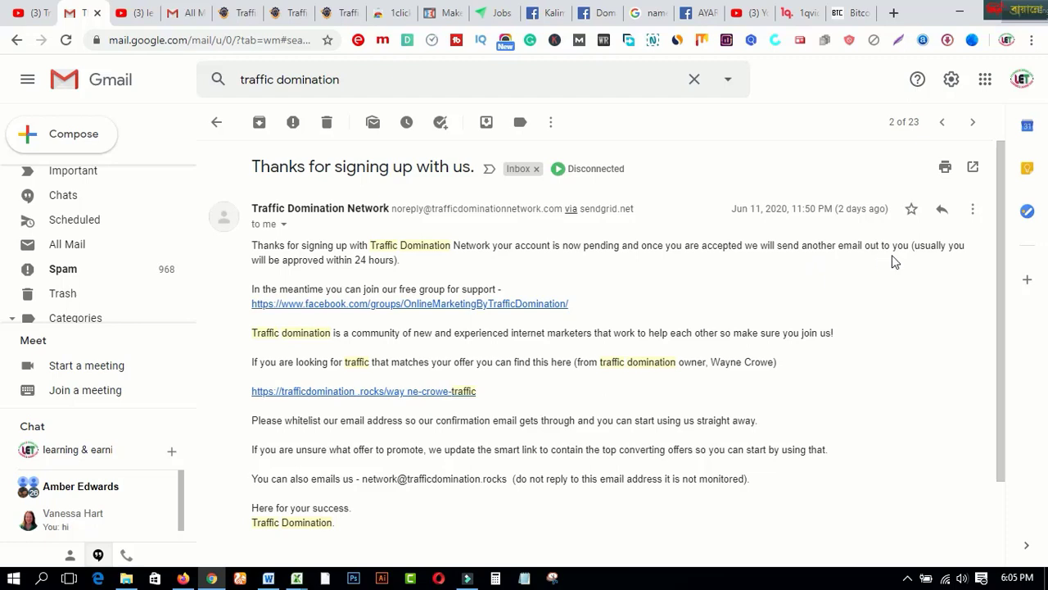
pyautogui.doubleClick(361, 260)
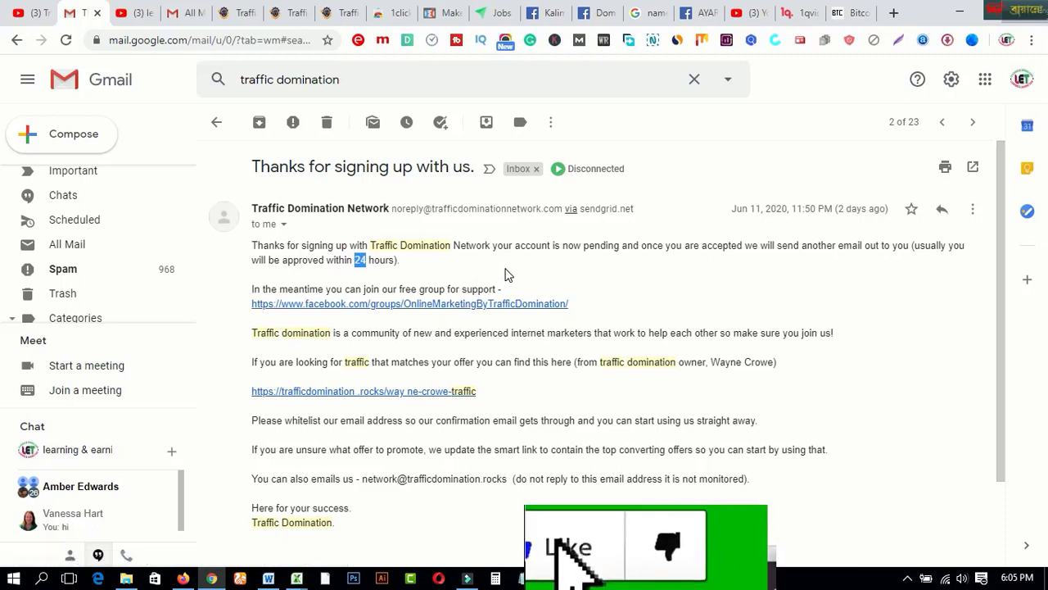
# Step: Return to the mail list, check the Spam folder and go back to the Inbox
pyautogui.click(17, 41)
pyautogui.click(16, 41)
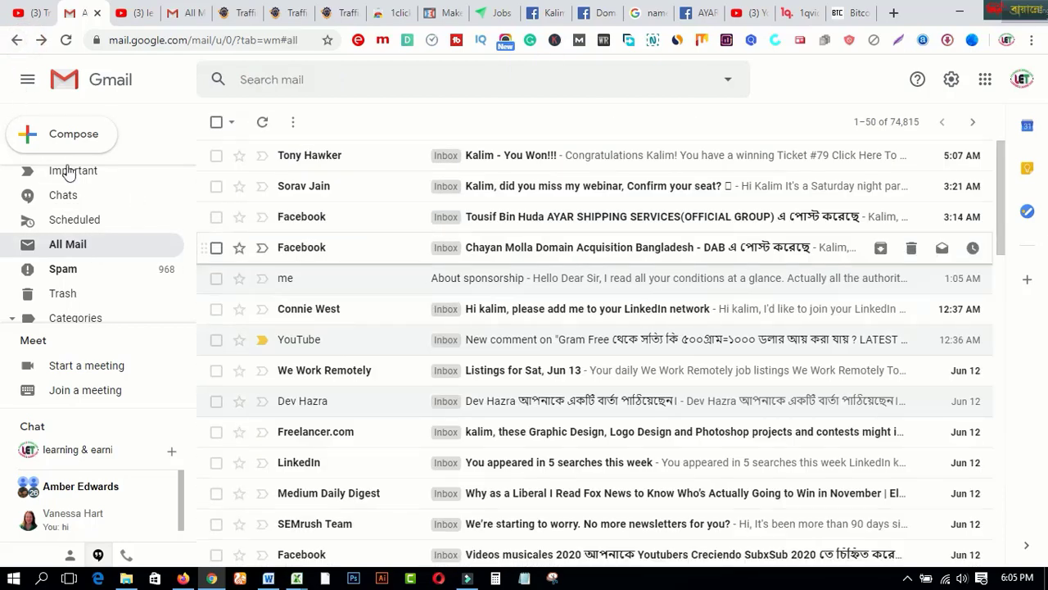
pyautogui.click(66, 272)
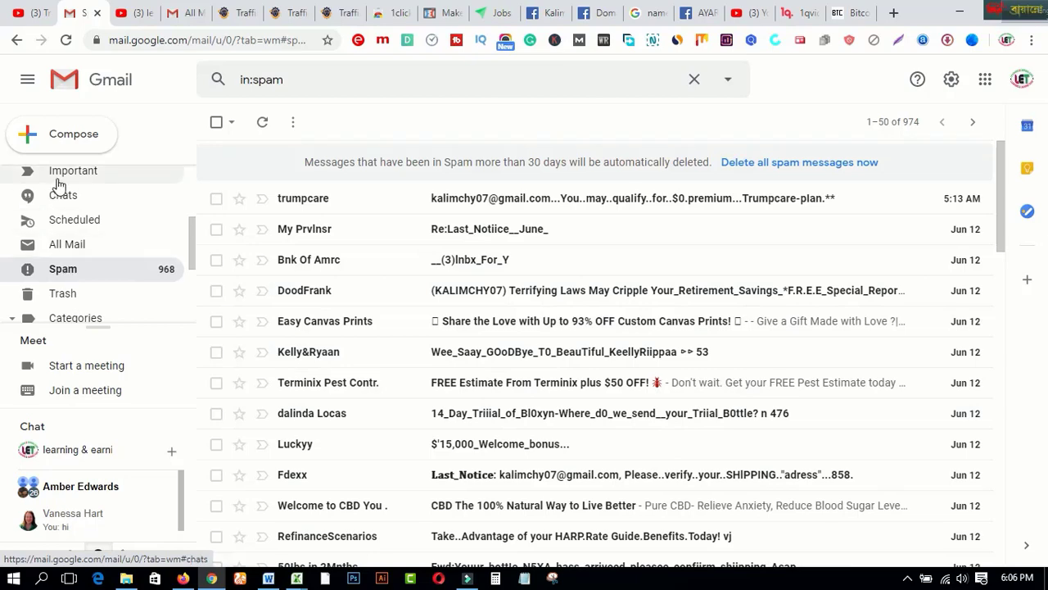
pyautogui.scroll(2, 82, 200)
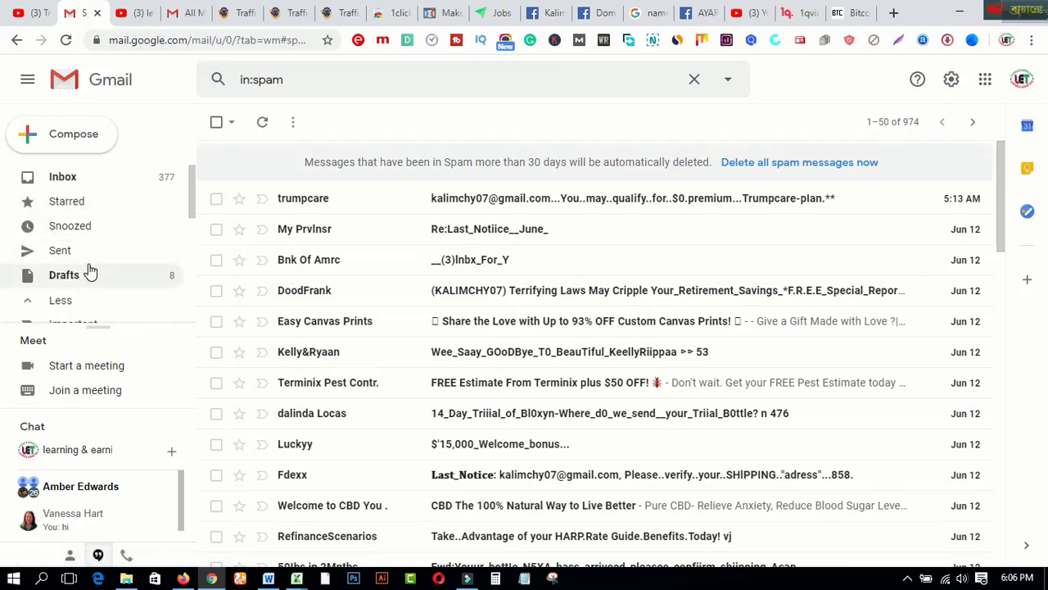
pyautogui.click(72, 181)
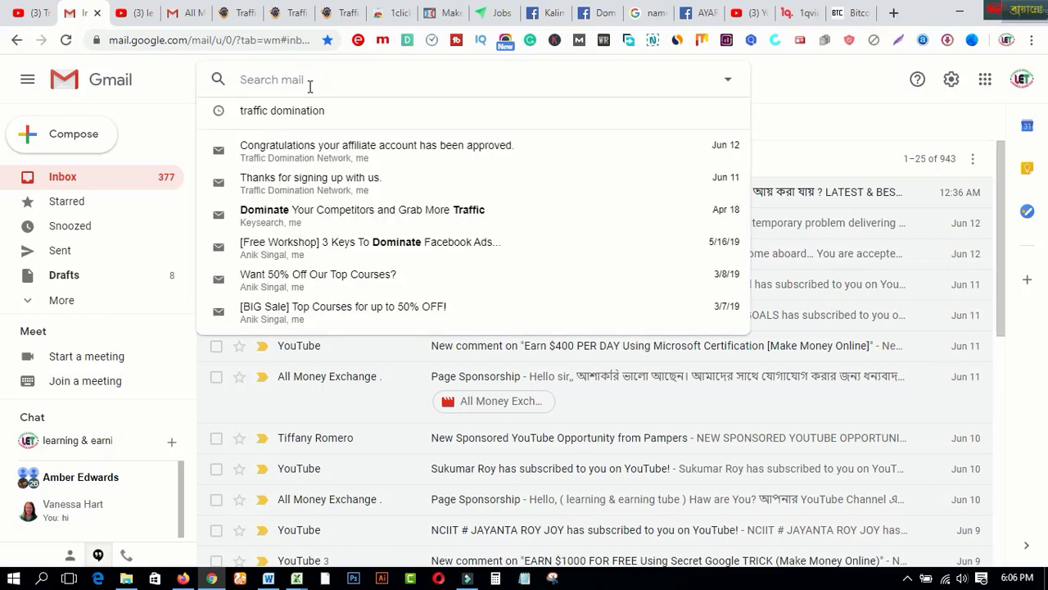
# Step: Search the mail for "traffic domination" and read the signup email and the affiliate account approval email
pyautogui.write('t')
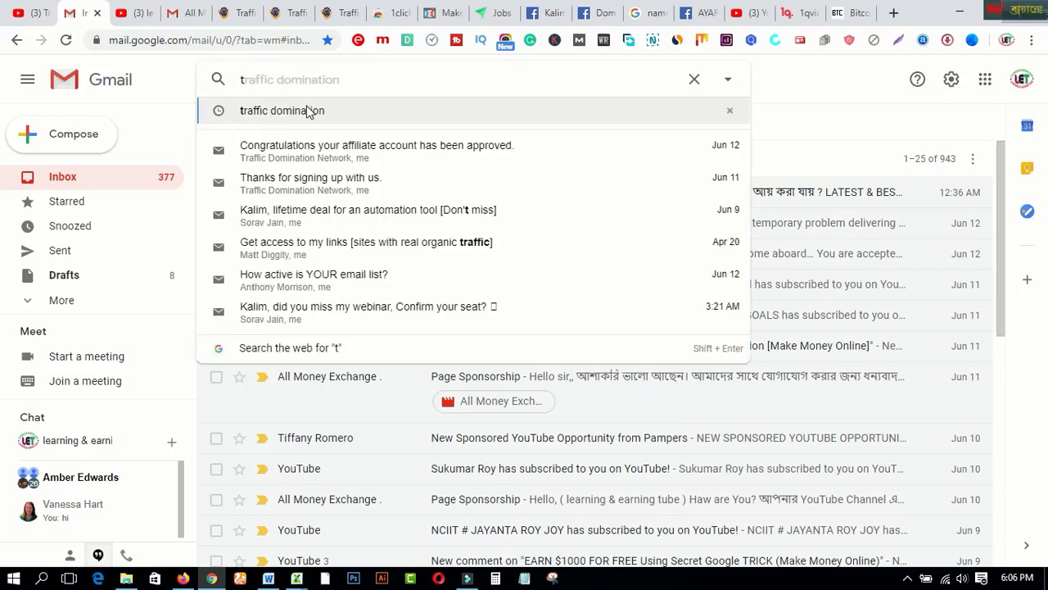
pyautogui.click(301, 110)
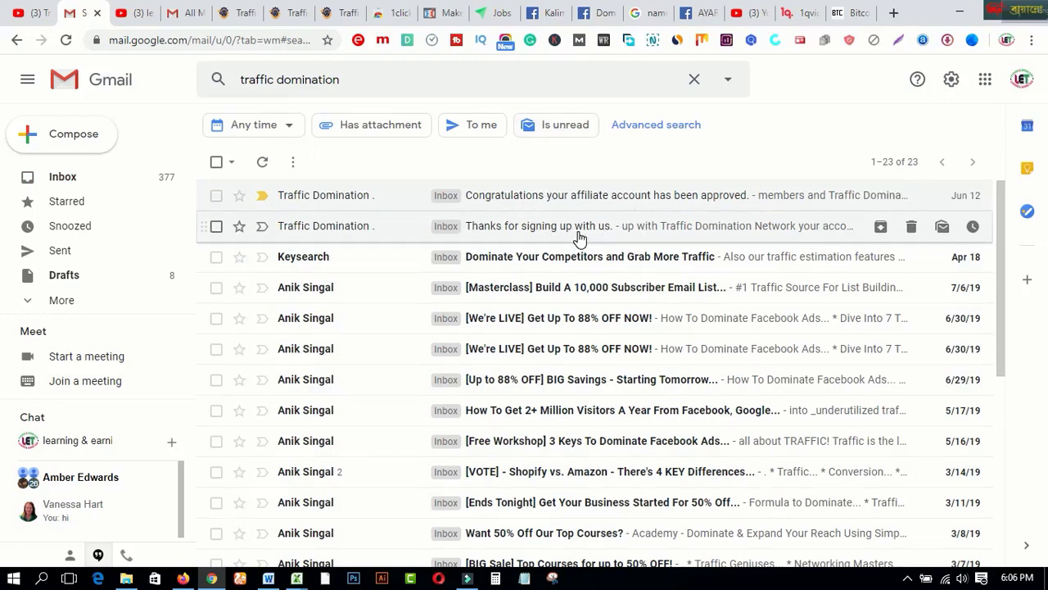
pyautogui.click(525, 227)
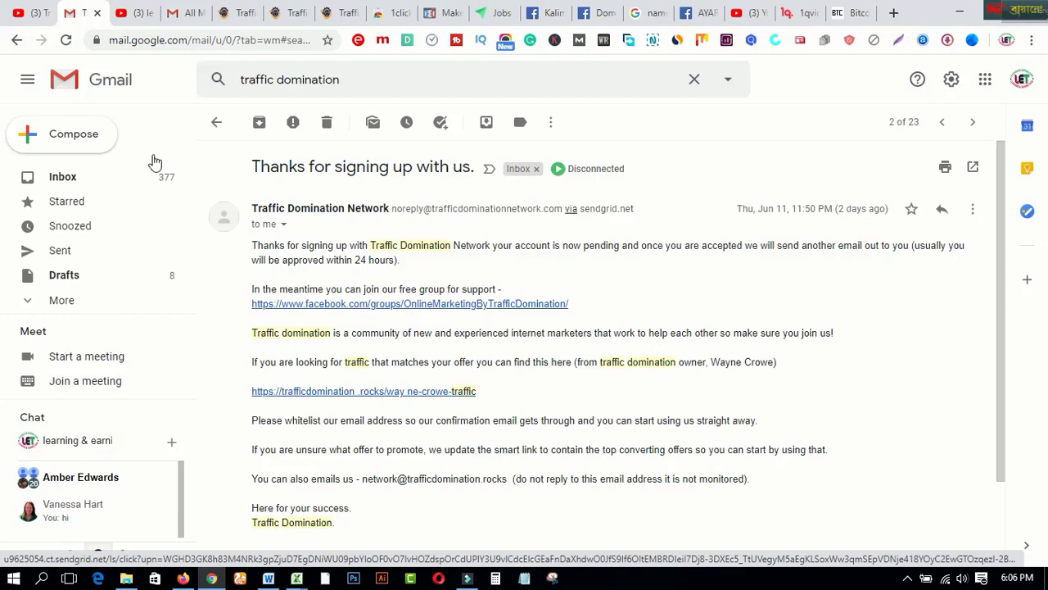
pyautogui.click(15, 41)
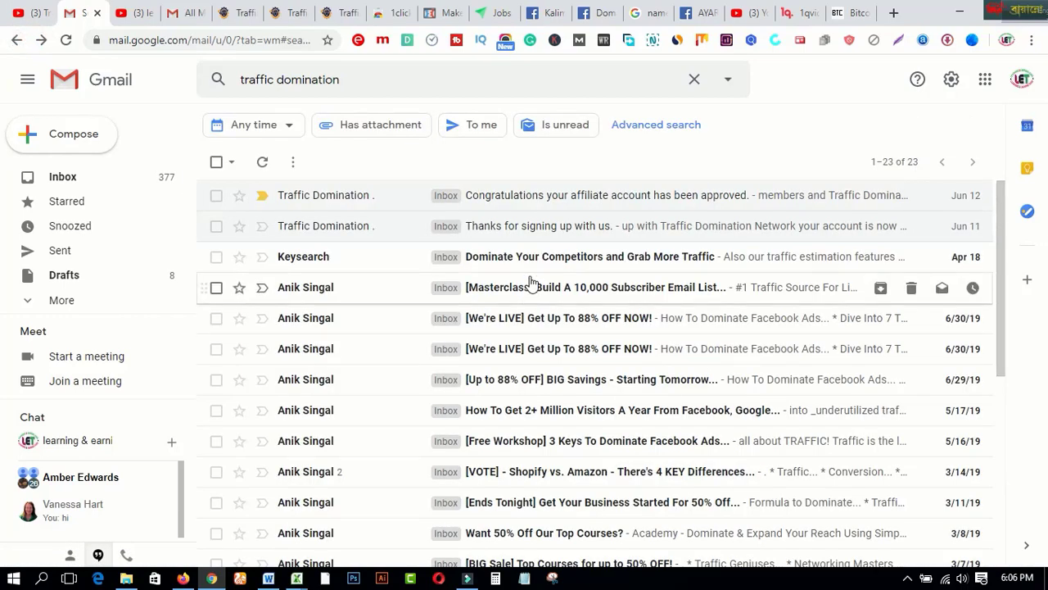
pyautogui.click(556, 195)
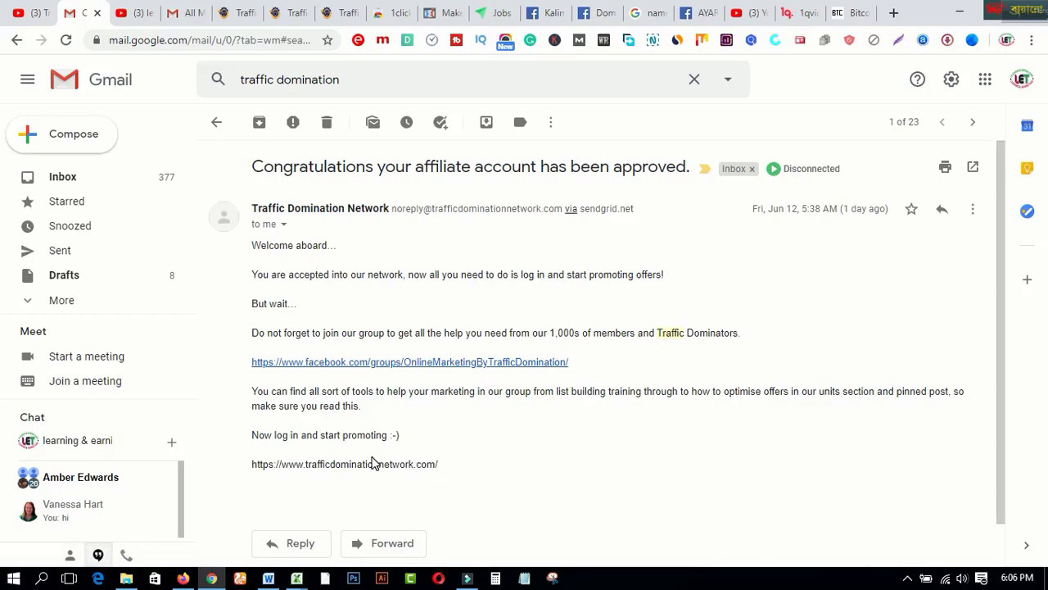
# Step: Switch to the Traffic Domination Network account and open its billing details for editing
pyautogui.click(242, 13)
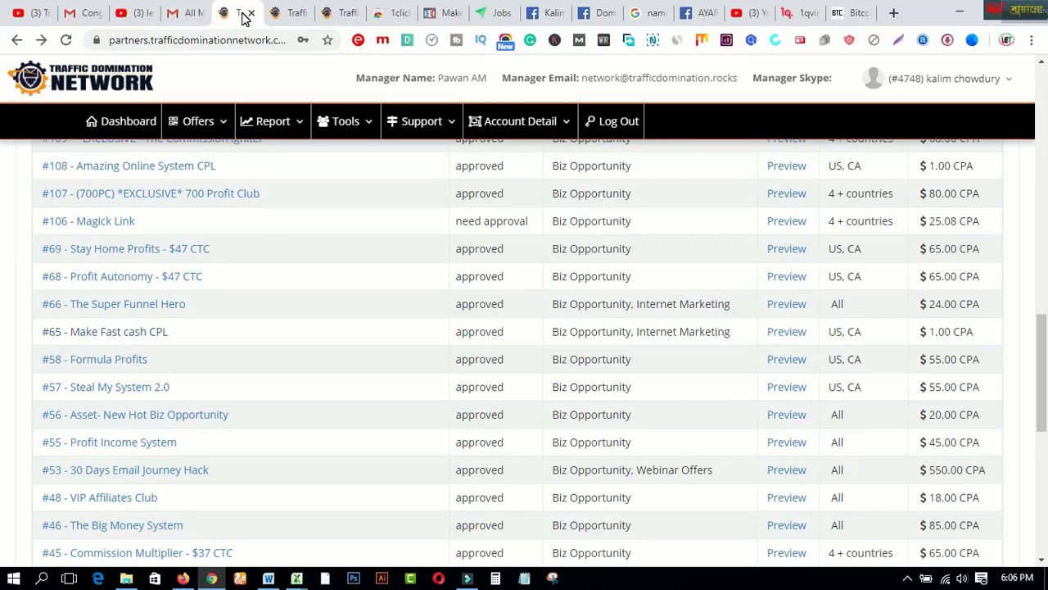
pyautogui.click(1012, 82)
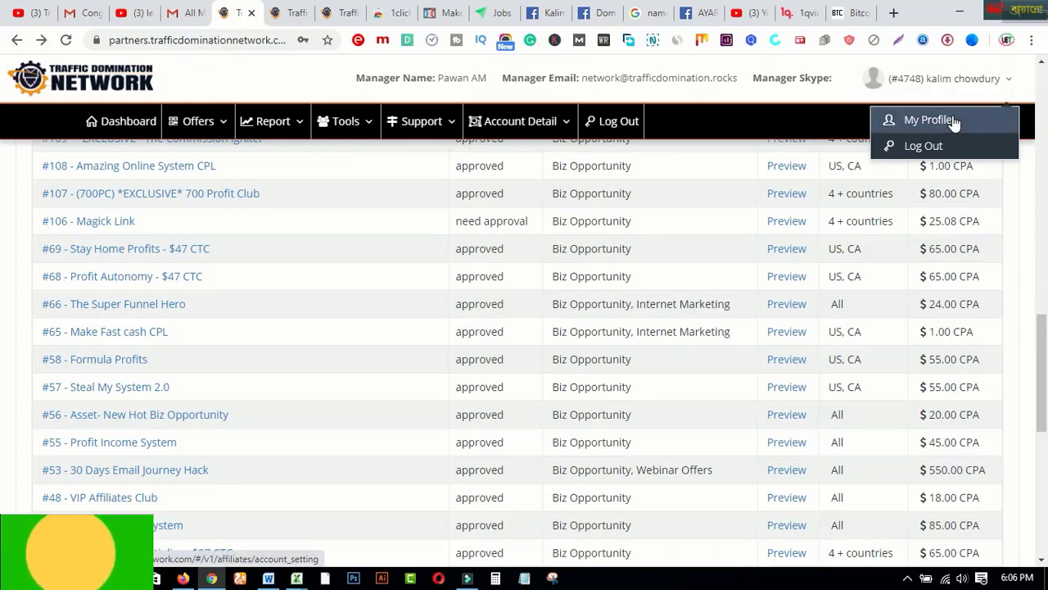
pyautogui.moveTo(565, 129)
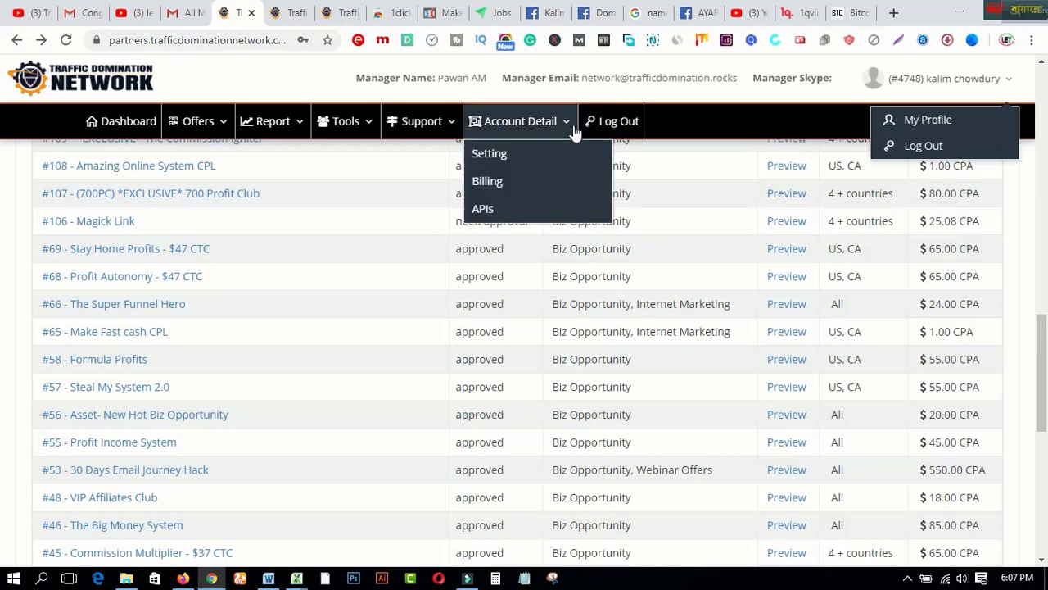
pyautogui.click(519, 187)
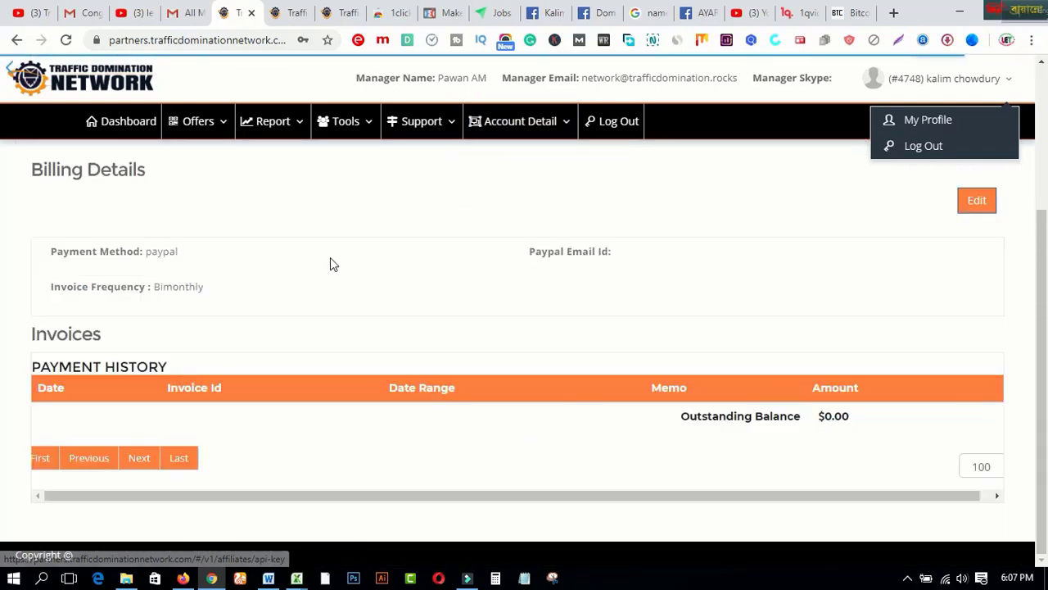
pyautogui.scroll(1, 484, 277)
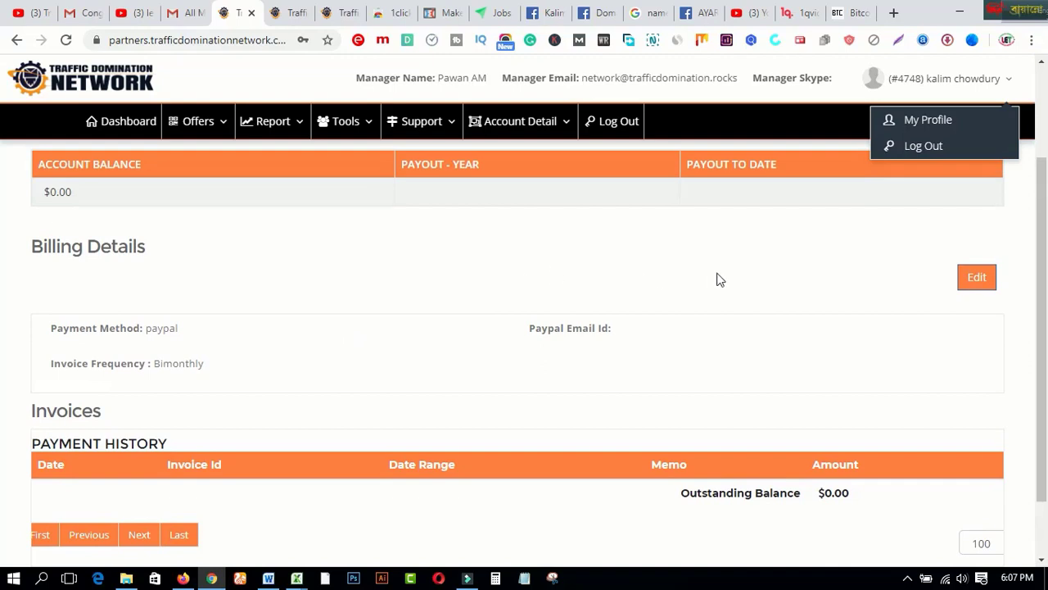
pyautogui.click(973, 282)
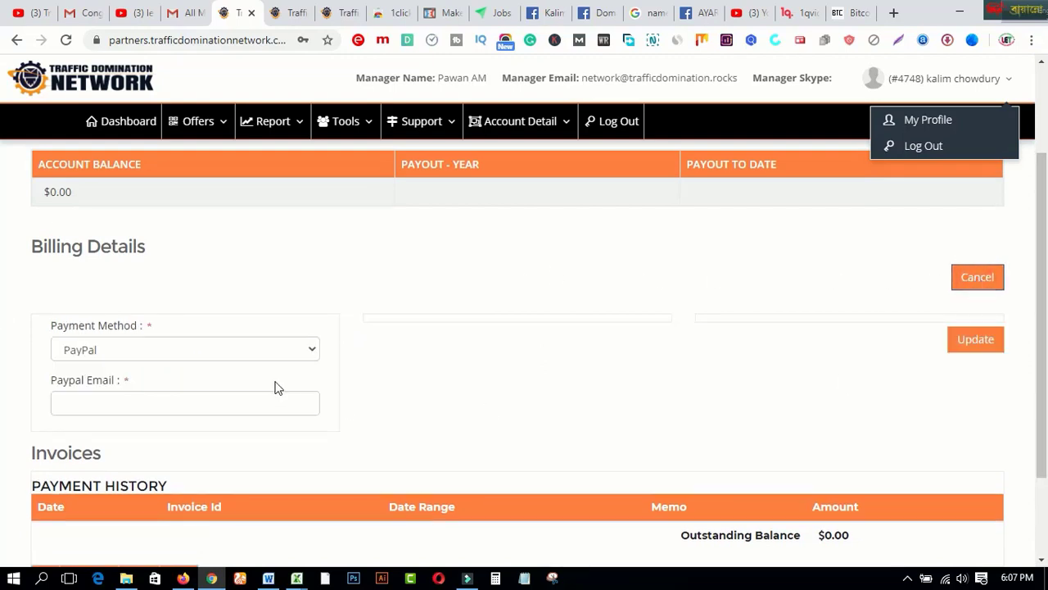
# Step: Review the available payment methods and choose Wire to view the bank details it requires
pyautogui.click(312, 350)
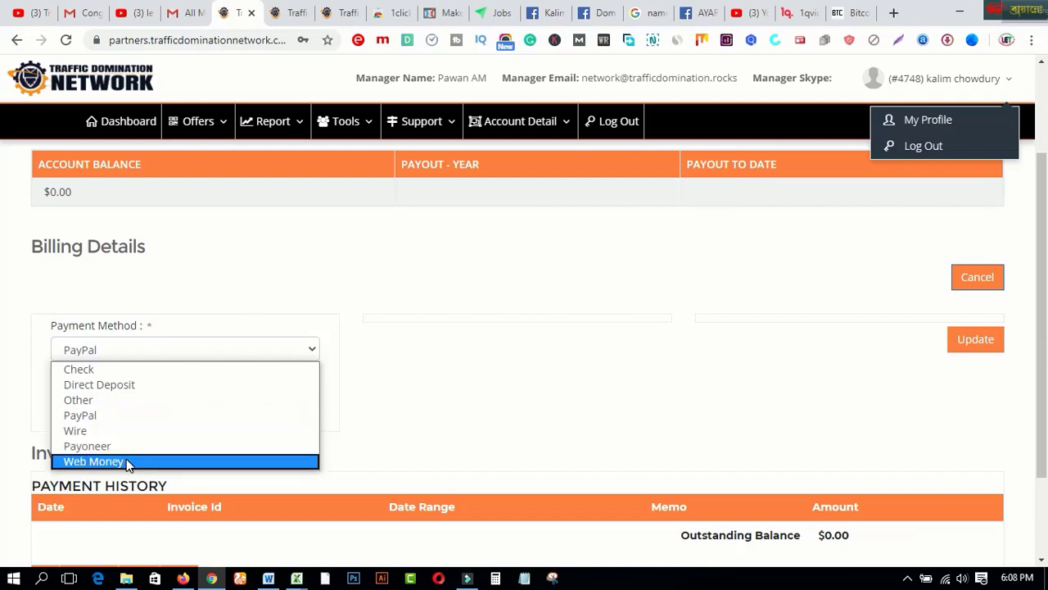
pyautogui.click(417, 297)
pyautogui.click(300, 349)
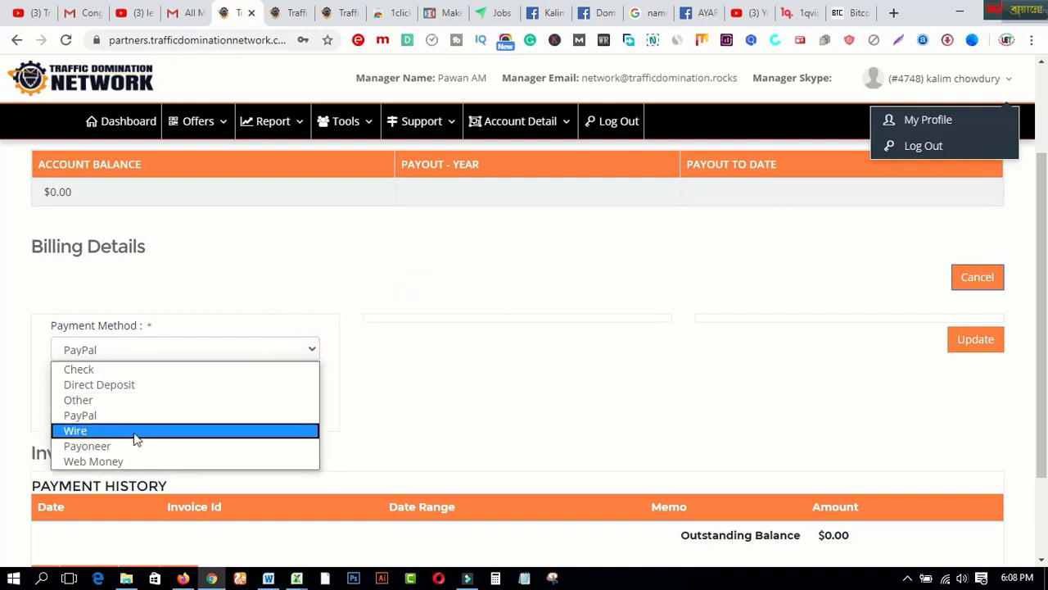
pyautogui.click(105, 434)
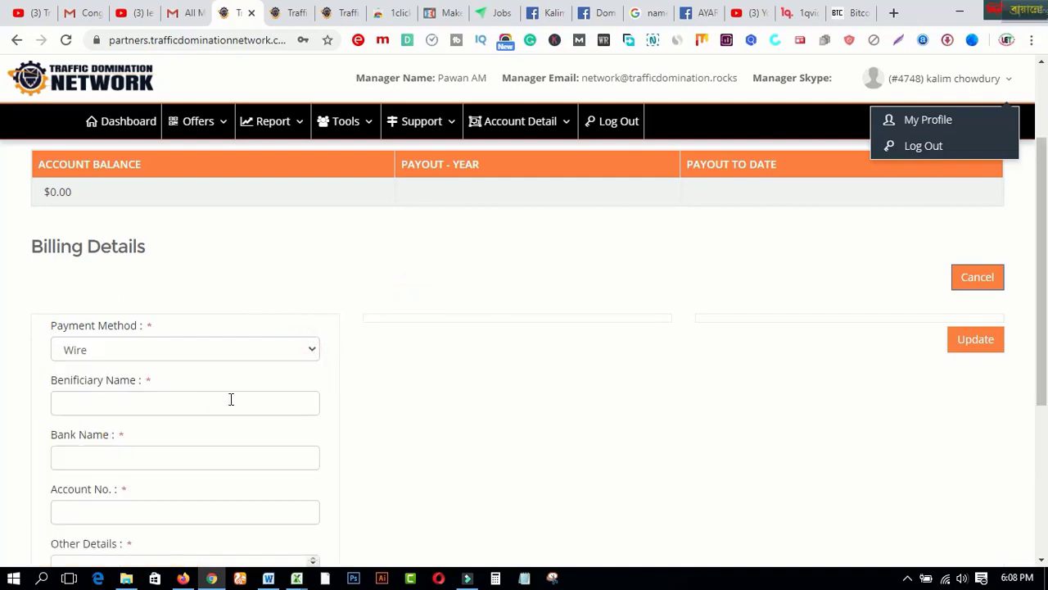
pyautogui.scroll(-1, 339, 386)
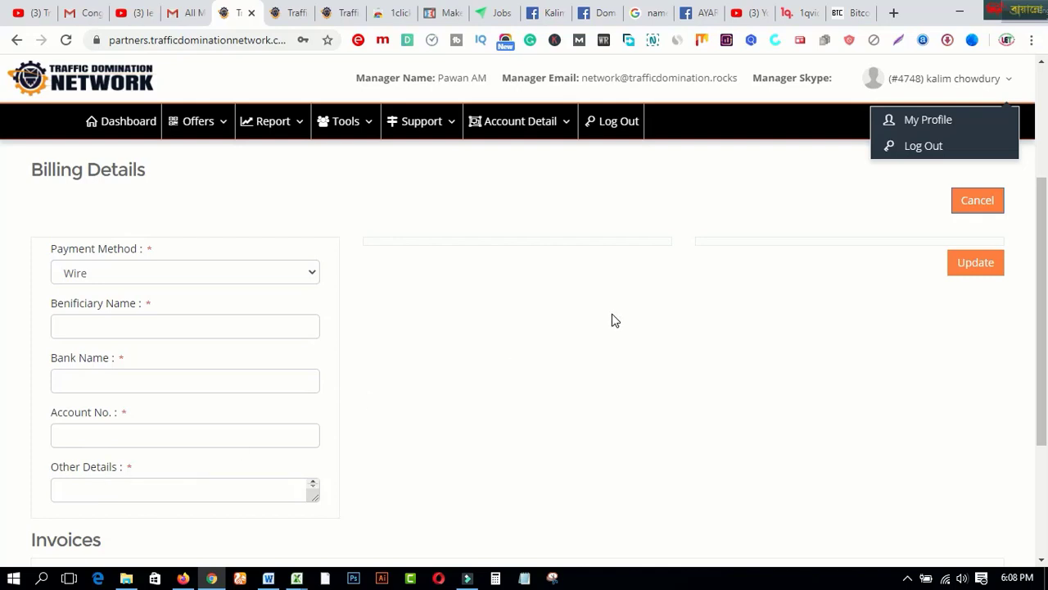
# Step: Open the account dashboard and examine the click, host and unique counts, traffic statistics, top offers and top countries
pyautogui.click(131, 124)
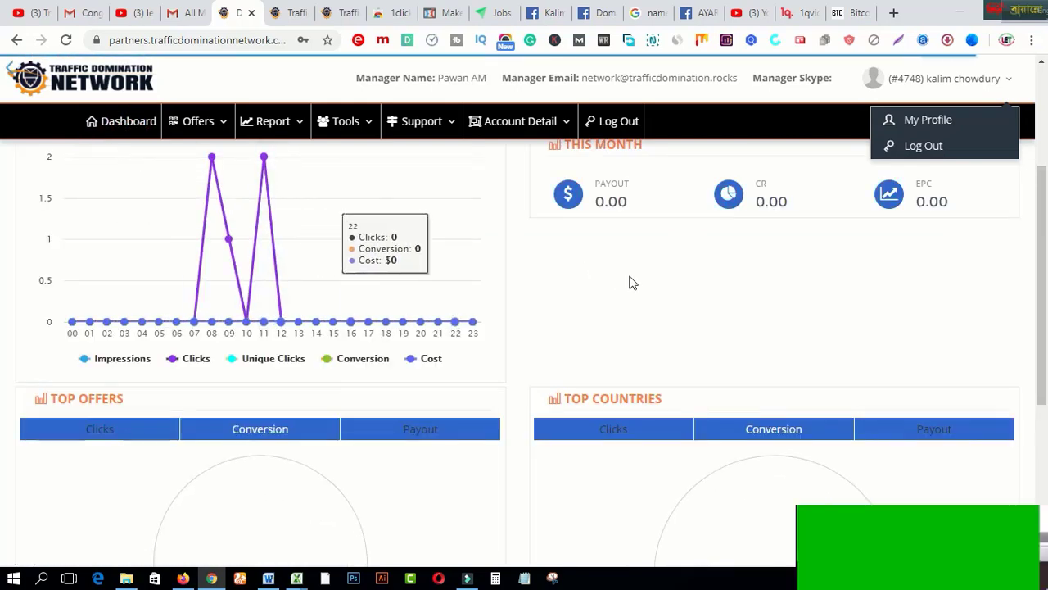
pyautogui.scroll(-3, 632, 283)
pyautogui.scroll(5, 635, 281)
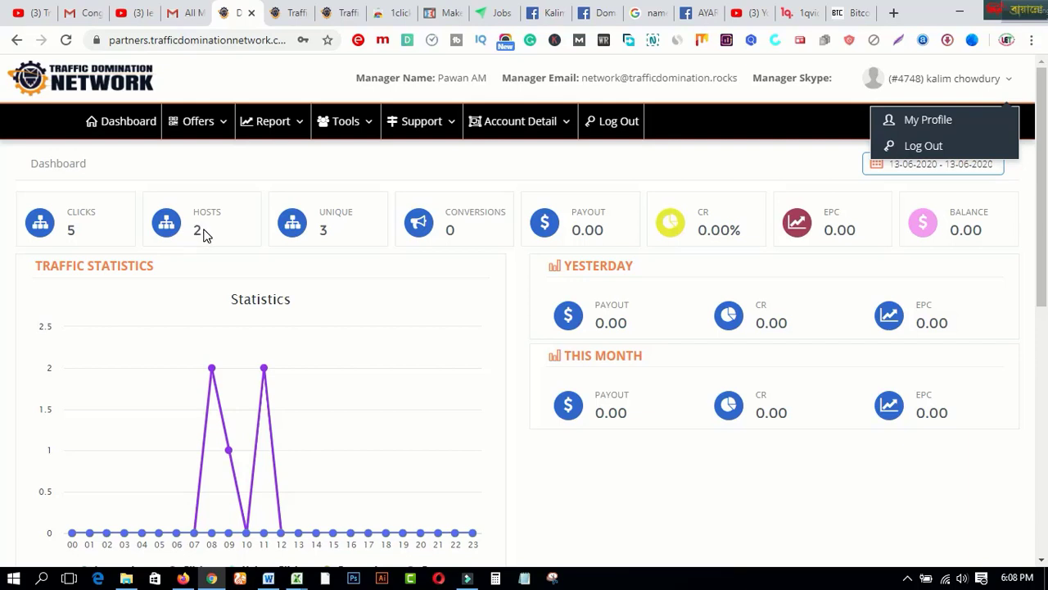
pyautogui.doubleClick(324, 232)
pyautogui.click(324, 232)
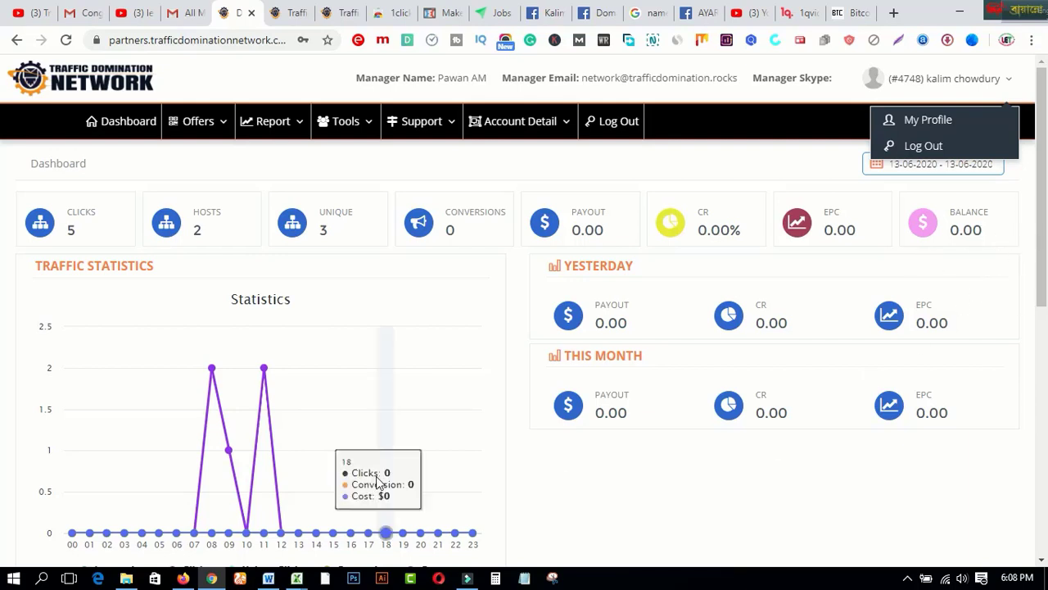
pyautogui.scroll(-1, 438, 377)
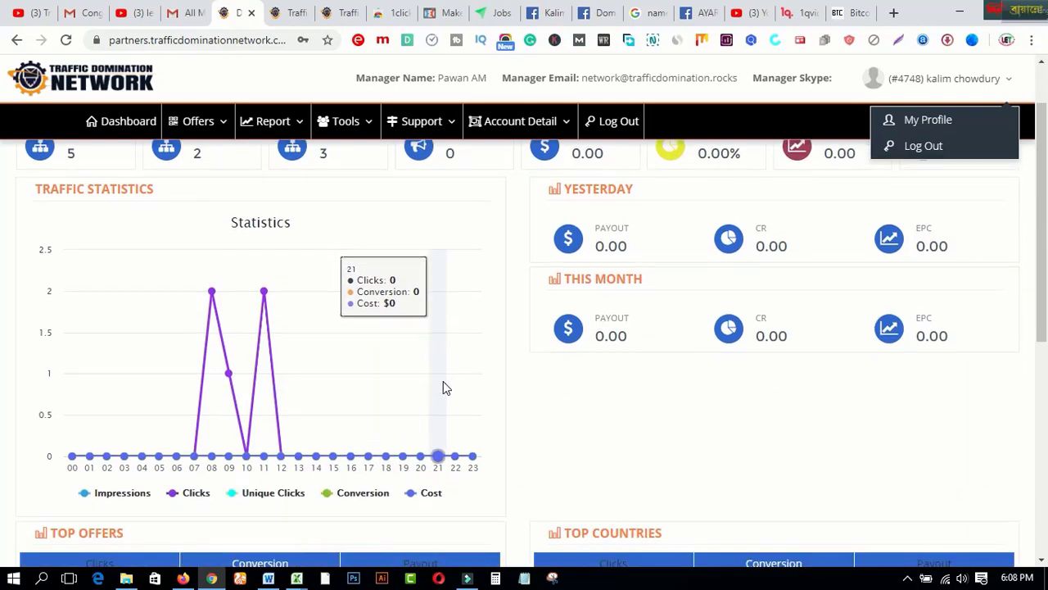
pyautogui.scroll(-2, 443, 382)
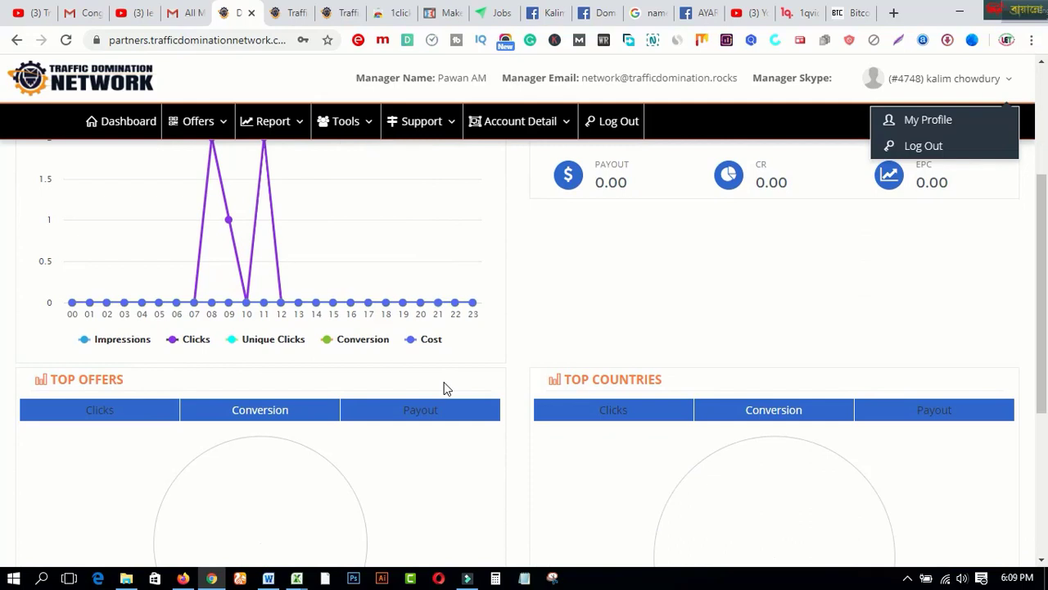
# Step: Reload the account dashboard and open the browsable list of the network's affiliate offers
pyautogui.scroll(2, 443, 388)
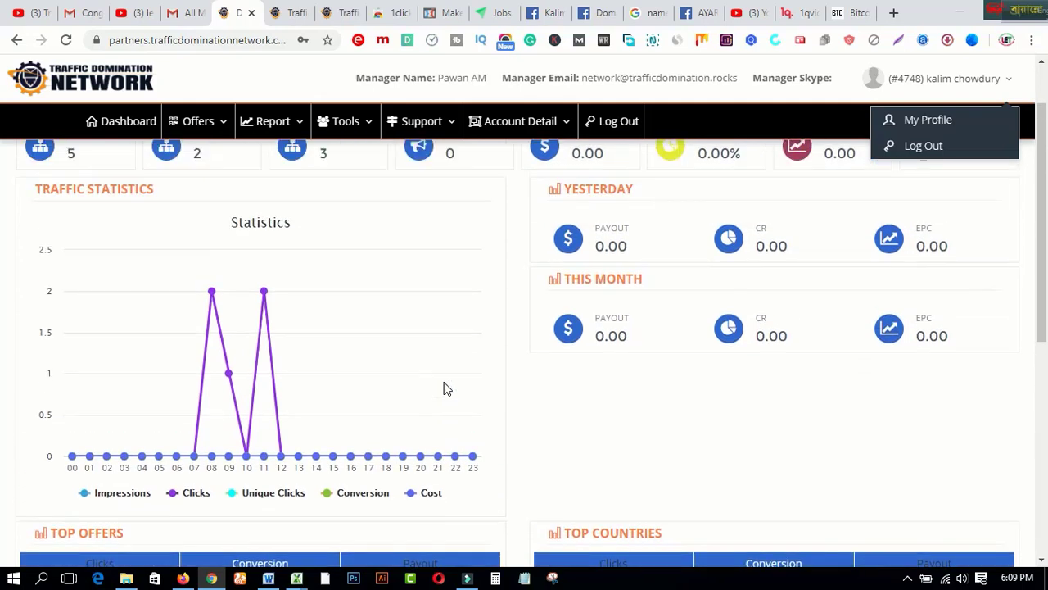
pyautogui.scroll(1, 443, 389)
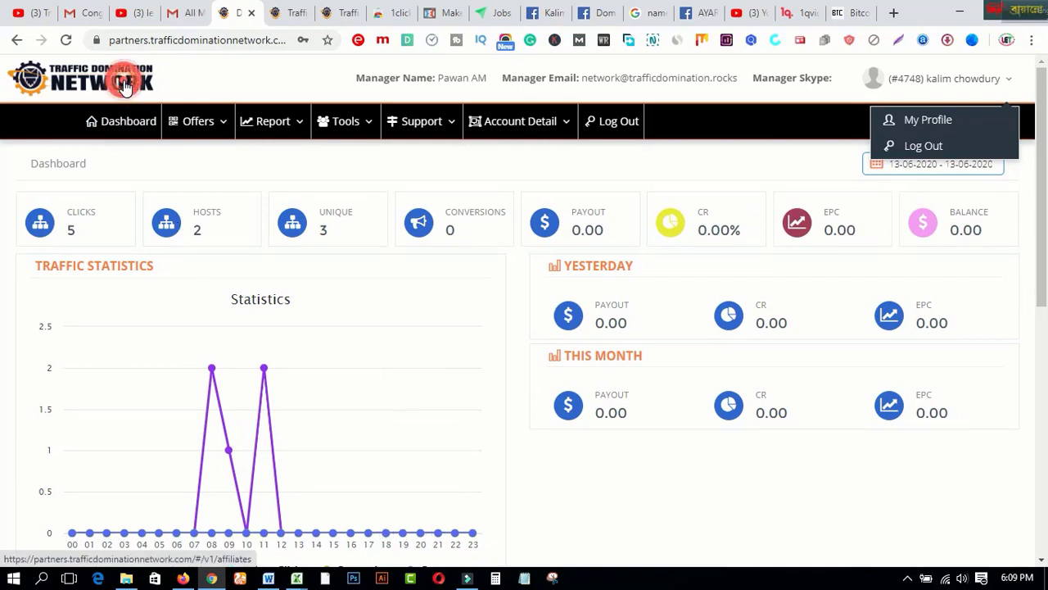
pyautogui.click(65, 40)
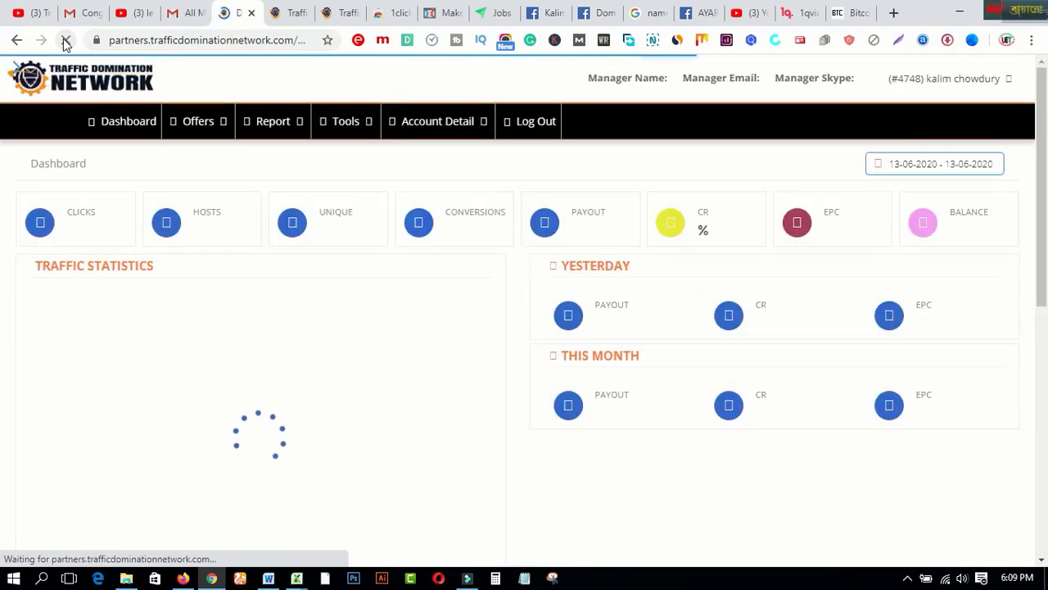
pyautogui.click(198, 123)
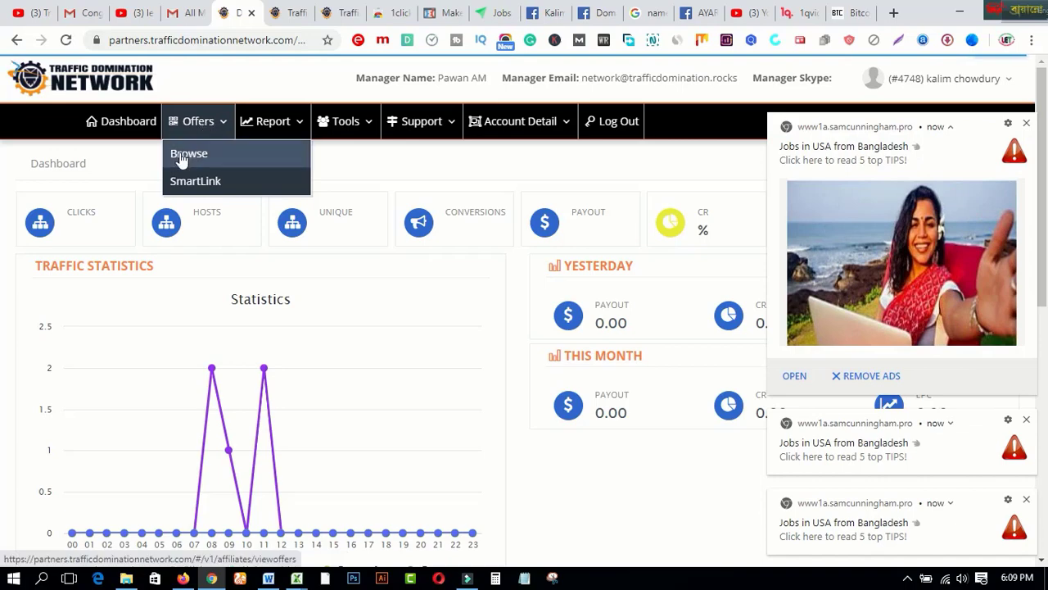
pyautogui.click(182, 157)
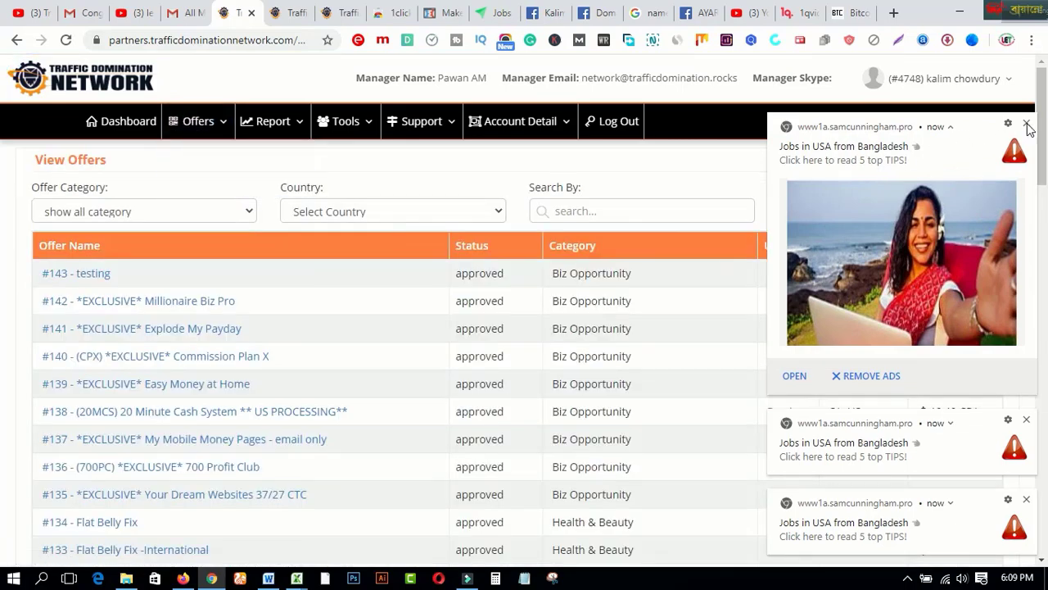
# Step: Dismiss the three "Jobs in USA from Bangladesh" browser notifications covering the offers list
pyautogui.click(1027, 123)
pyautogui.click(1026, 419)
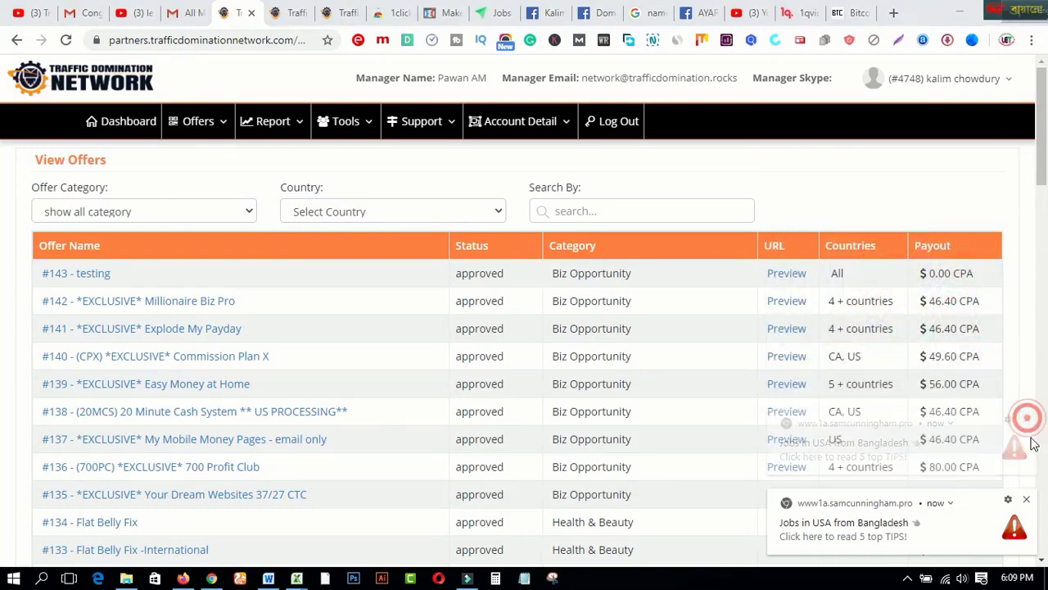
pyautogui.click(1026, 501)
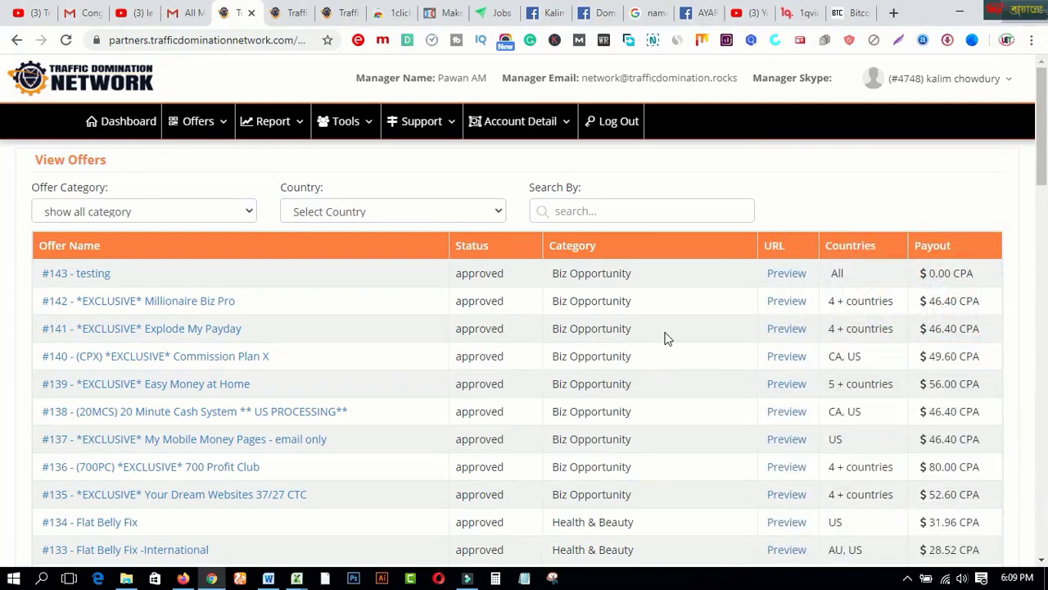